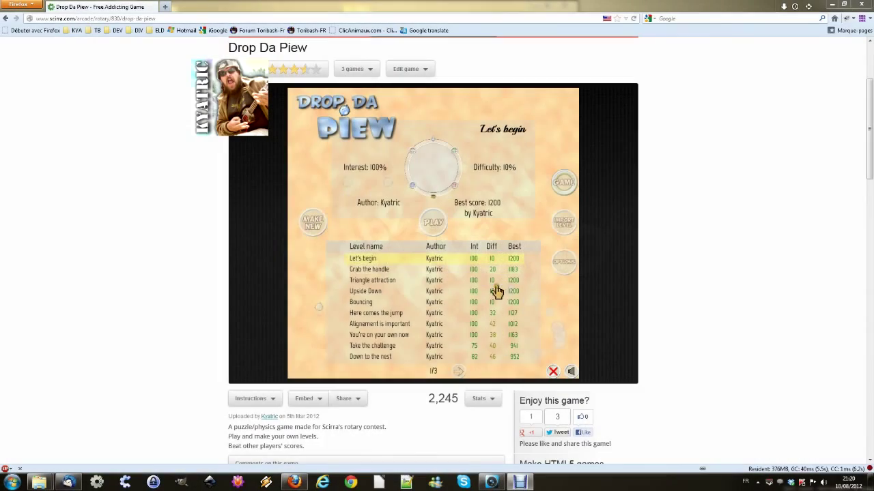
- Play the Let's begin level of Drop Da Piew, dropping a piew into the rotary device
left_click(433, 226)
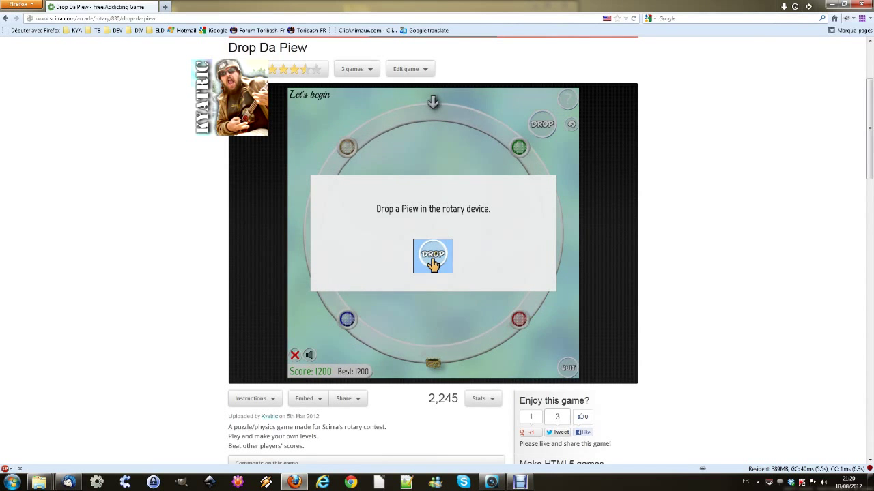
left_click(433, 257)
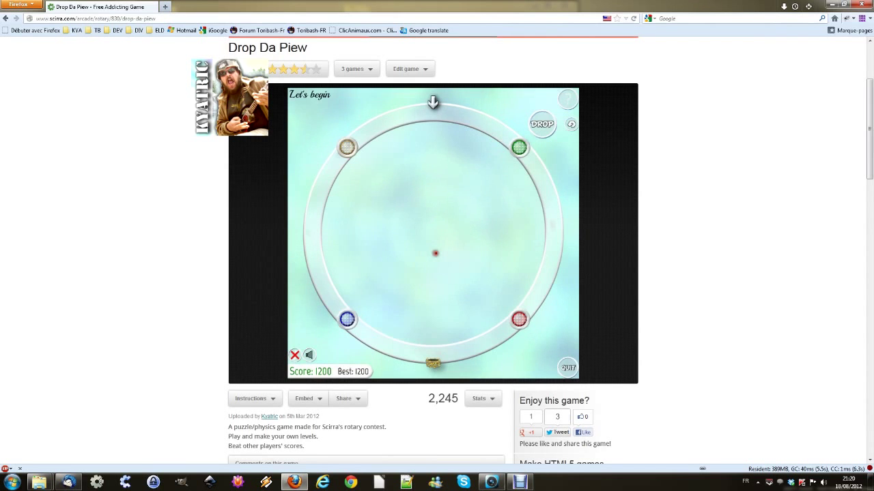
left_click(540, 135)
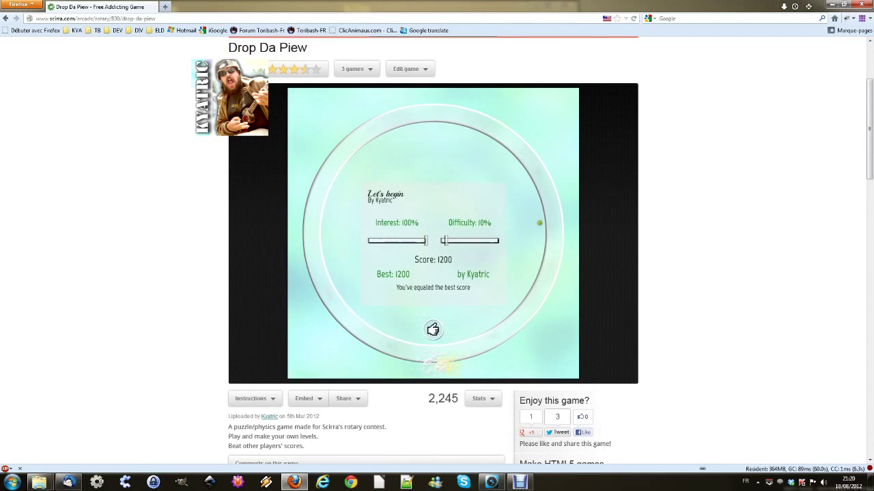
- Go back to the game menu and start the Grab the handle level
left_click(430, 333)
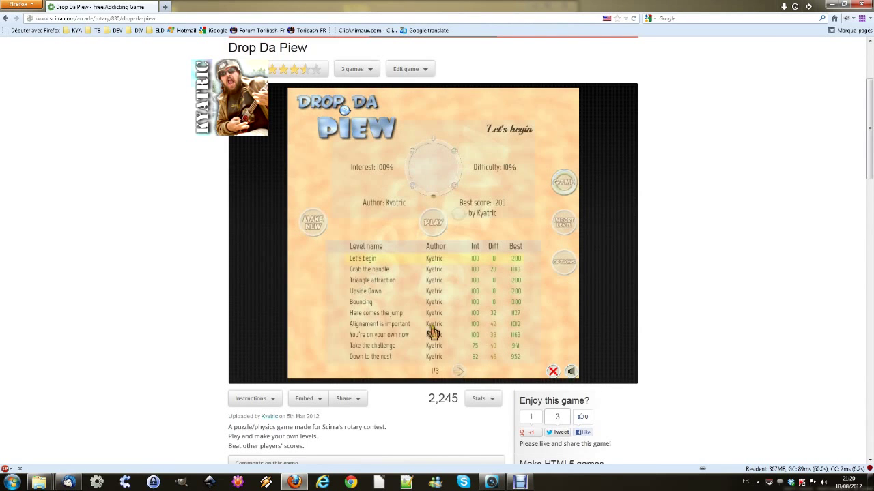
left_click(386, 272)
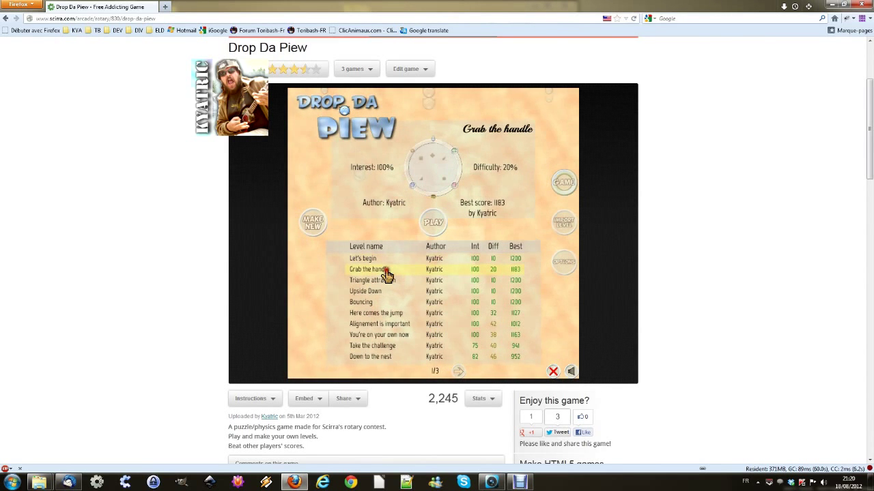
left_click(432, 221)
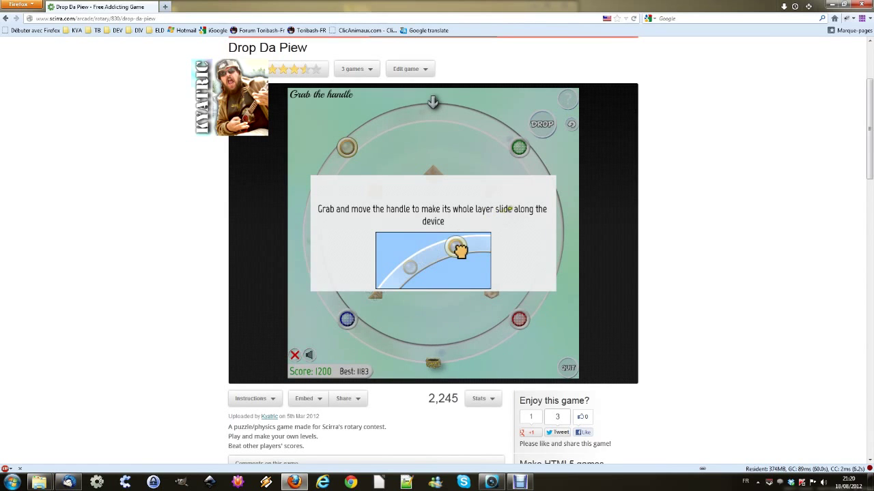
left_click(491, 189)
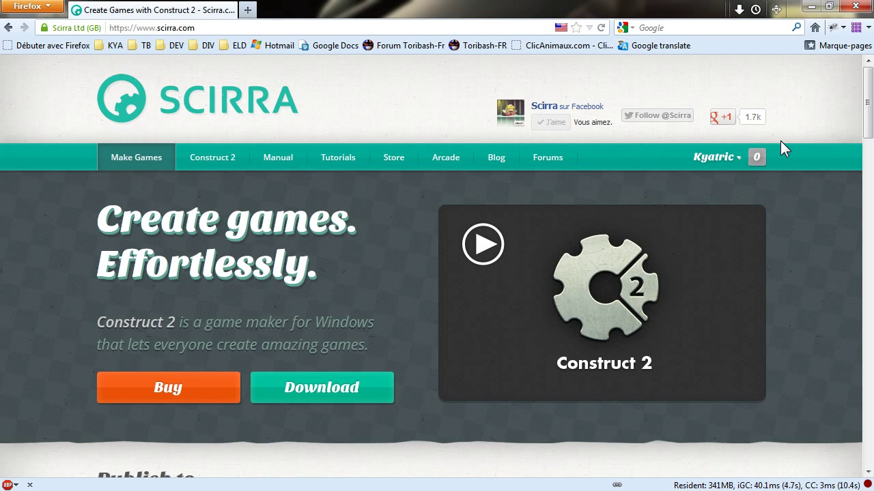
- Go to the Construct 2 Beta Release (r110.2) download page from the Scirra.com footer
left_click(154, 27)
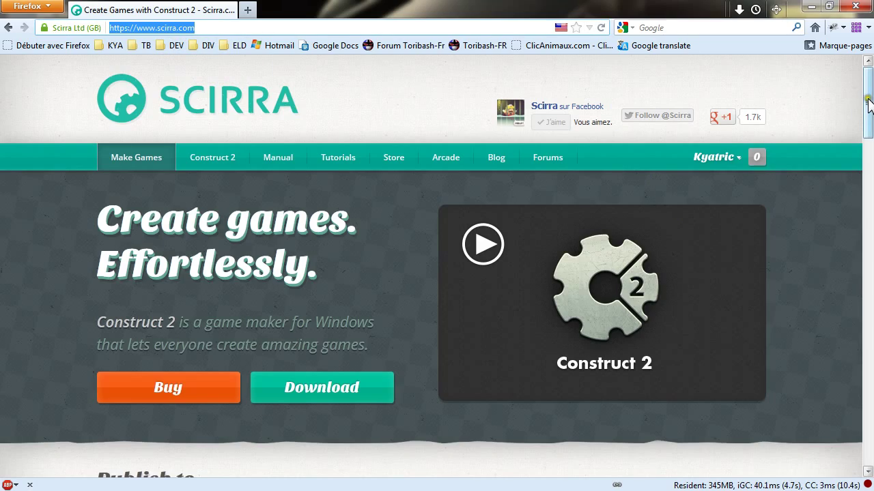
left_click_drag(868, 103, 828, 435)
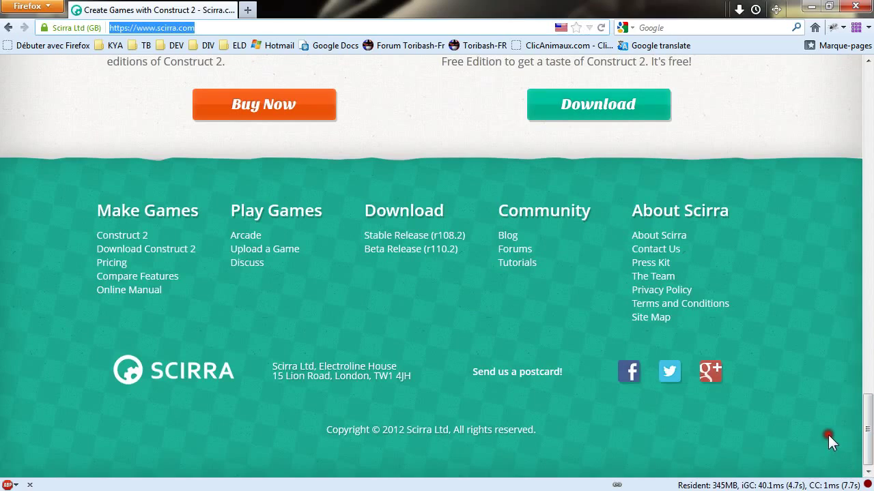
left_click(431, 250)
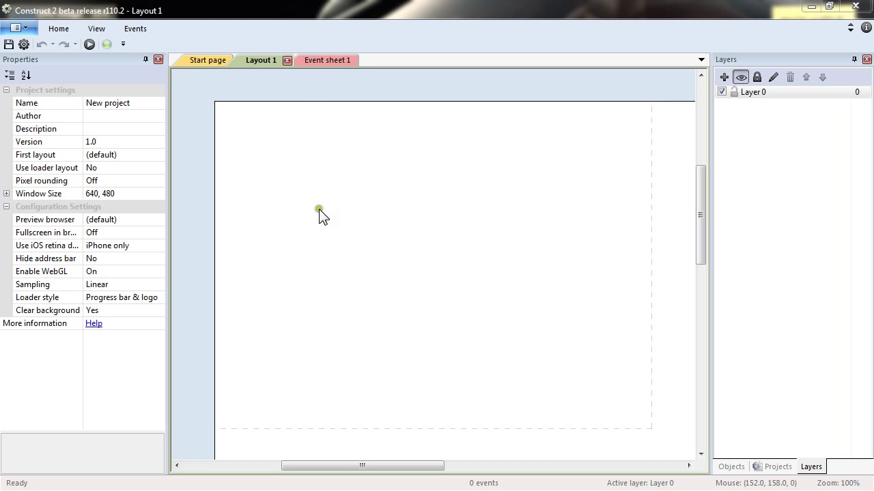
- View Layout 1's properties and open Insert New Object without adding anything
left_click(280, 171)
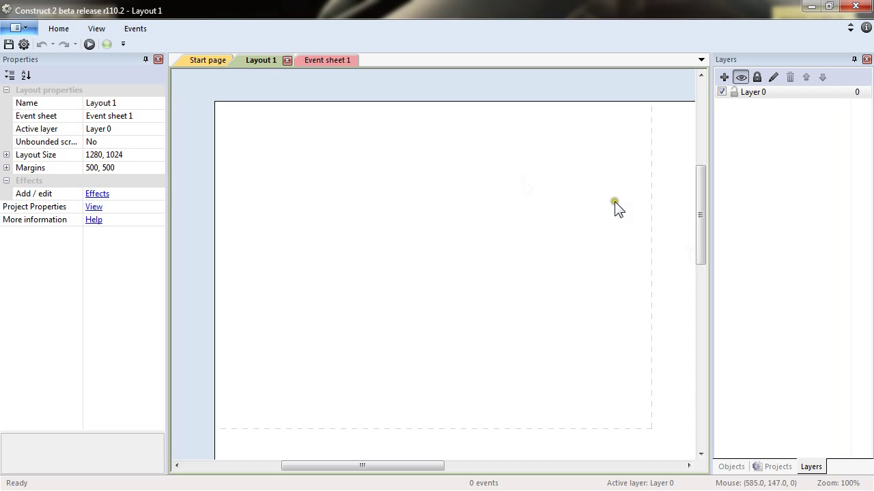
double_click(428, 260)
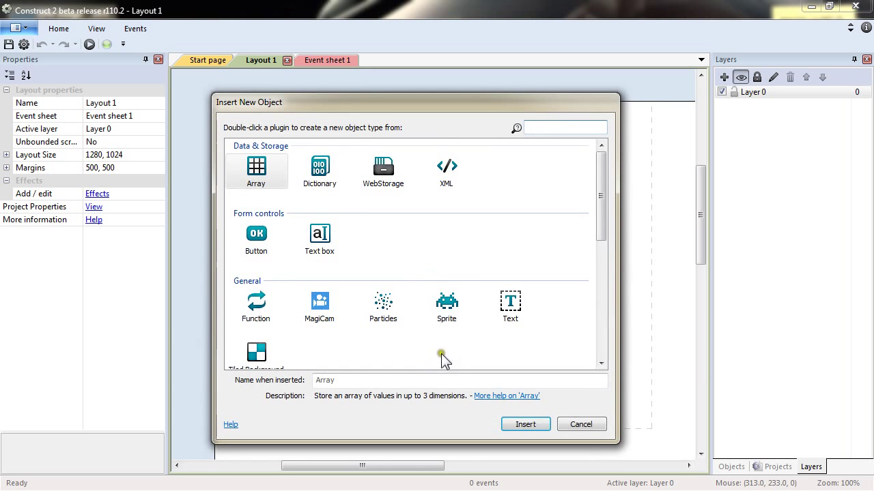
left_click(582, 424)
- View the Projects tree and the Object types folder's options without choosing one
left_click(778, 467)
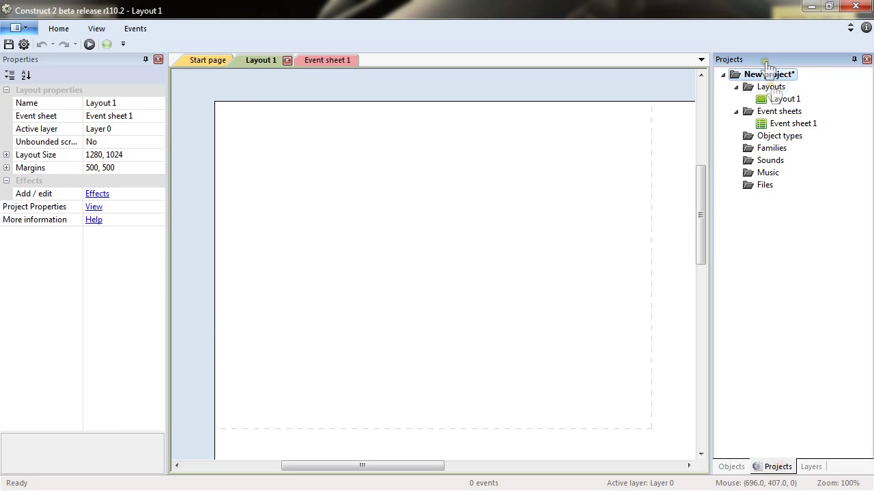
right_click(774, 137)
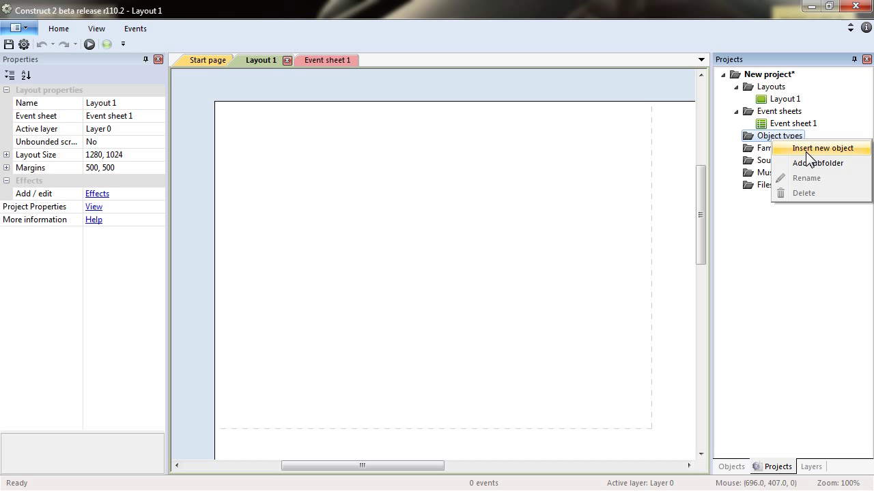
left_click(303, 198)
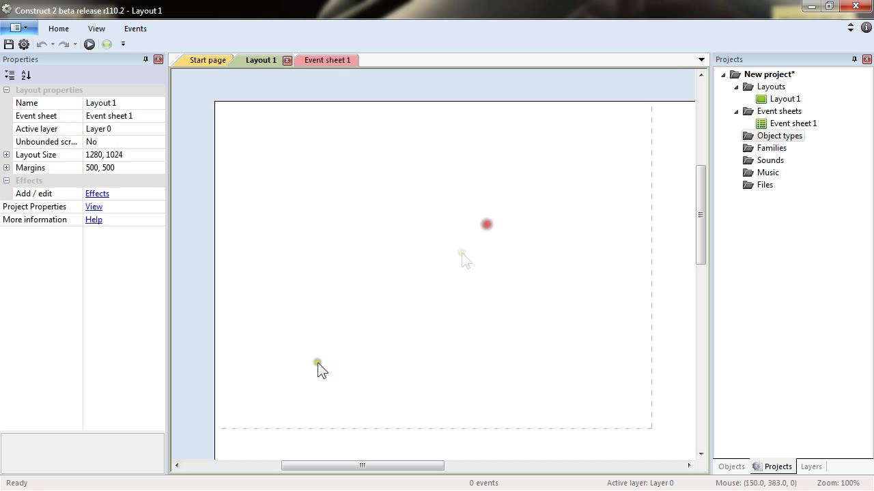
- Insert a new Sprite object and place it on Layout 1
double_click(445, 239)
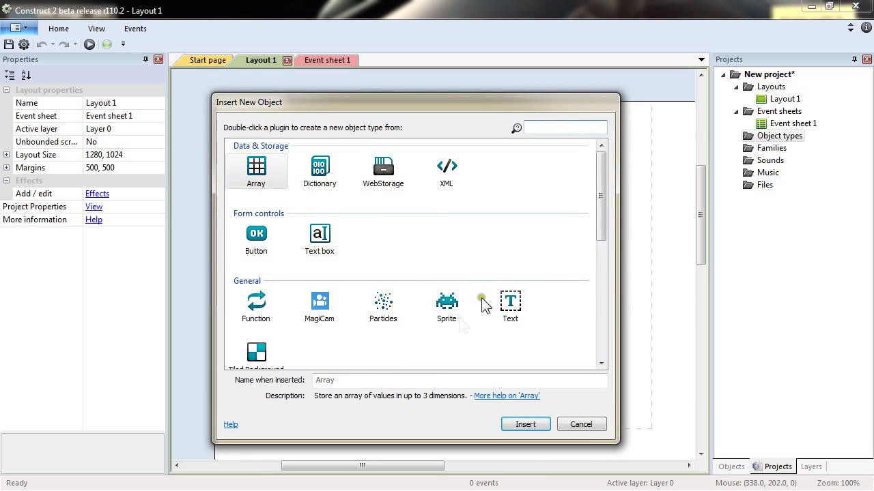
left_click(447, 310)
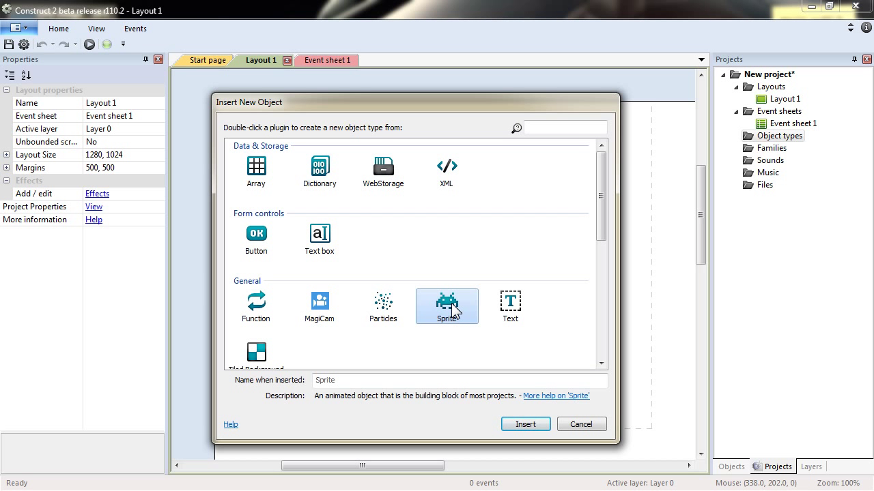
double_click(447, 305)
left_click(399, 187)
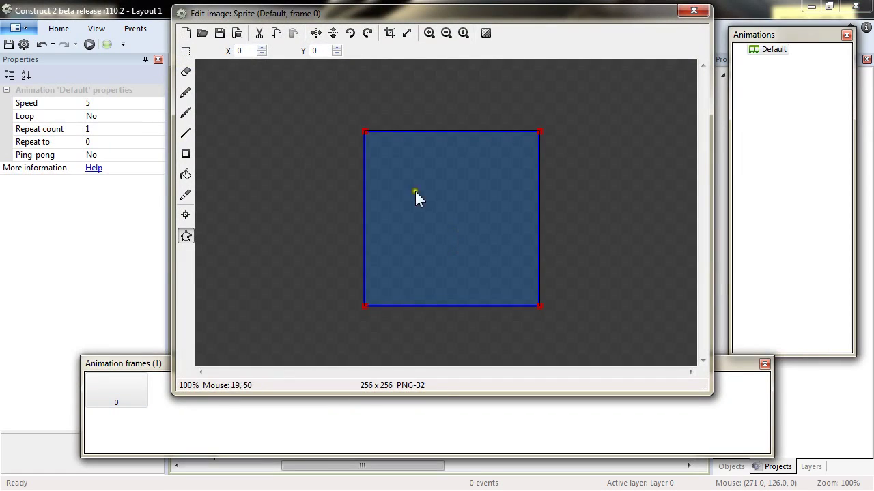
- Load Cat.png from the Sprites library as the sprite's image and close the image editor
left_click(202, 32)
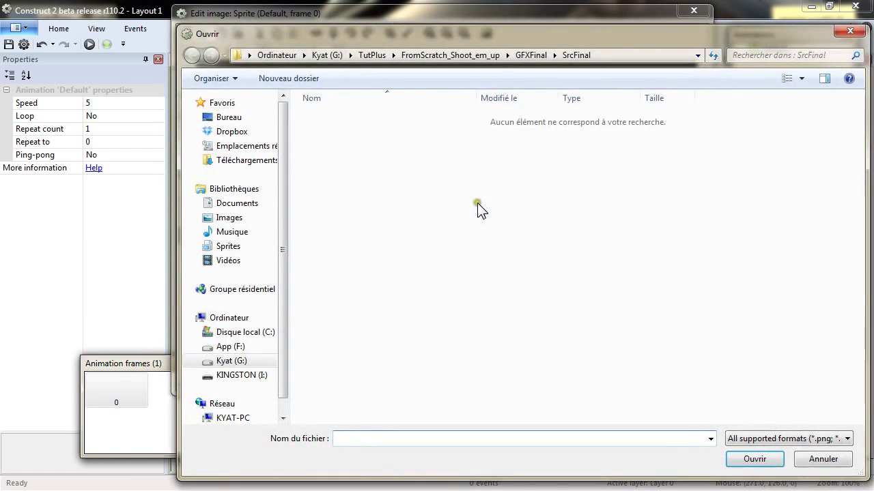
left_click(229, 246)
double_click(658, 319)
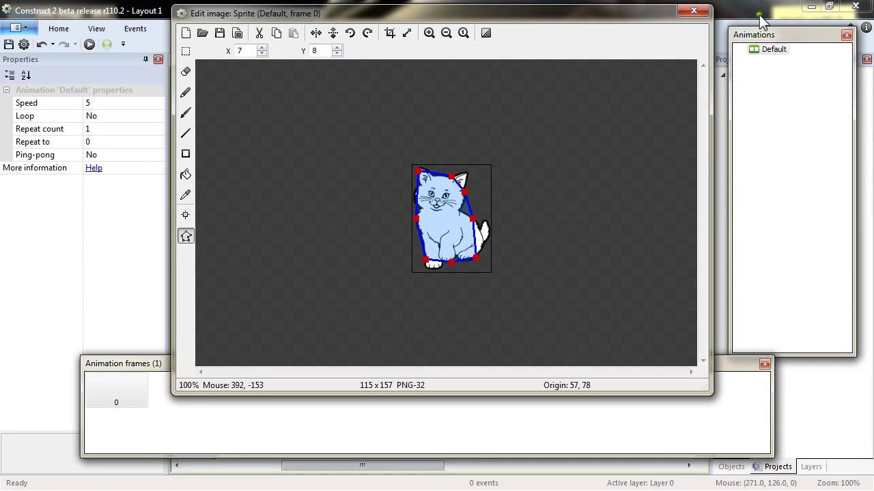
left_click(699, 13)
- Move the cat sprite toward the layout centre, then start adding an event on Event sheet 1
left_click(417, 329)
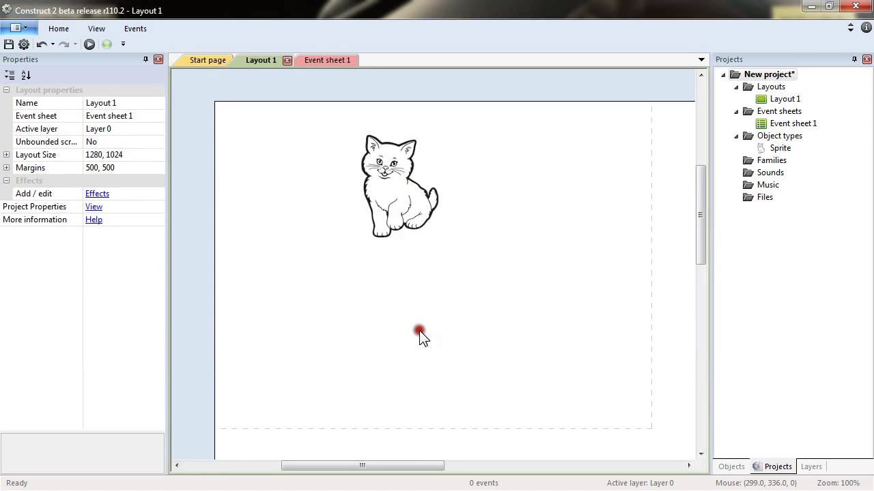
left_click_drag(413, 211, 462, 260)
left_click(332, 75)
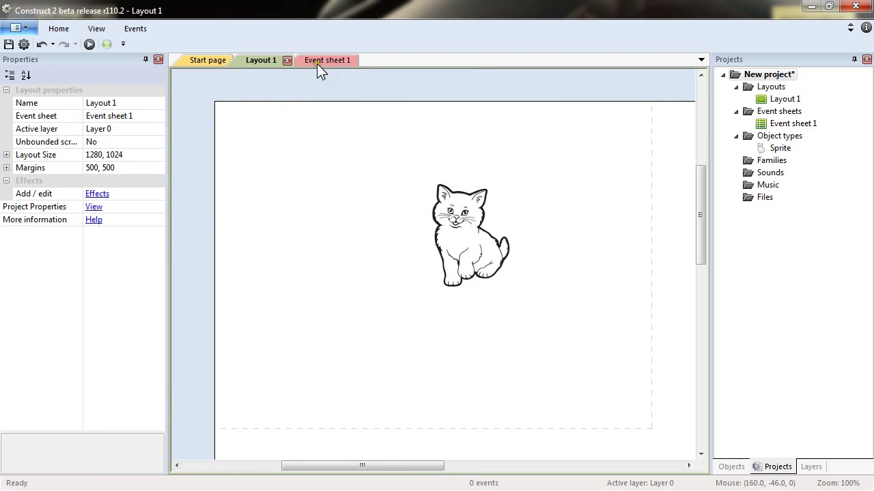
left_click(325, 58)
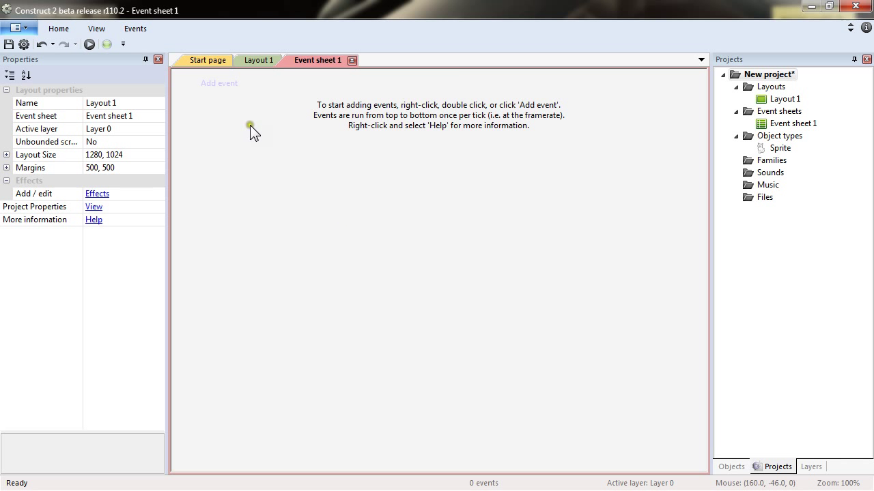
right_click(337, 228)
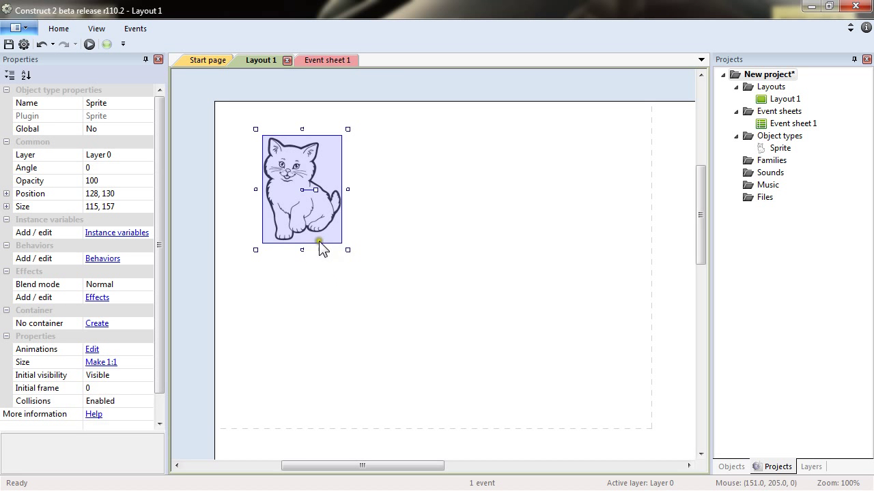
- Leave the Sprite object type named Sprite and select the kitten to show its properties
left_click(791, 136)
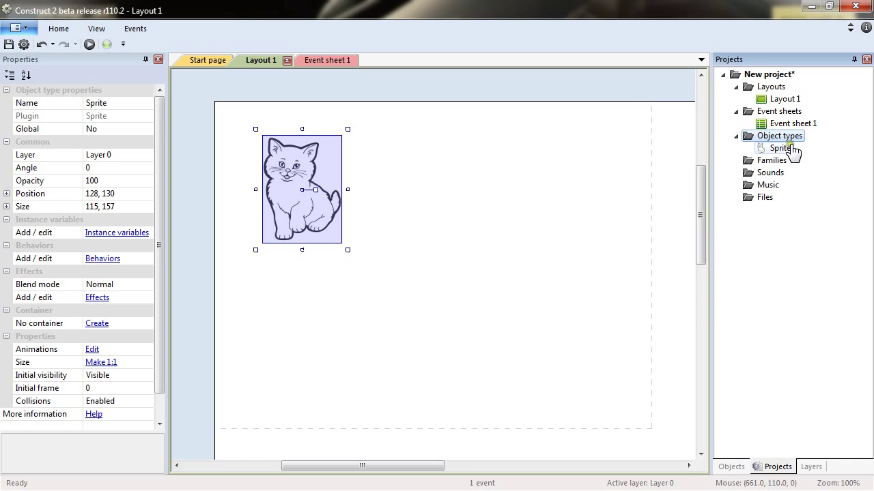
left_click(782, 148)
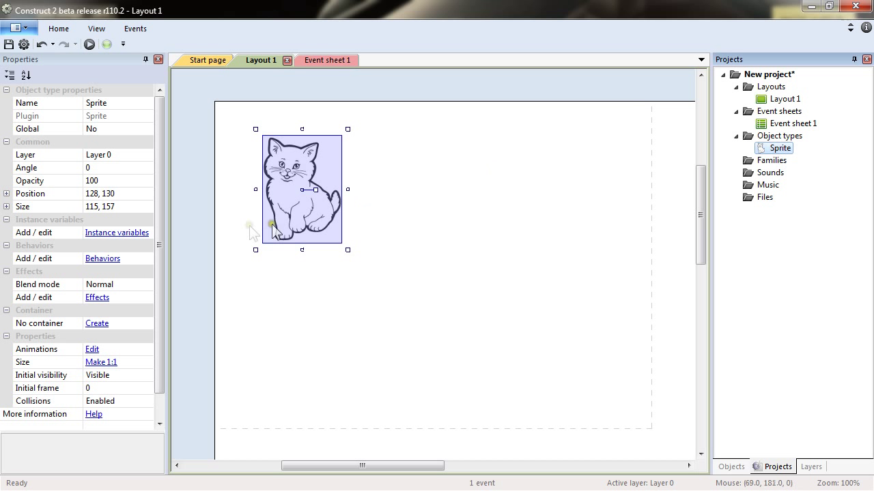
left_click(777, 151)
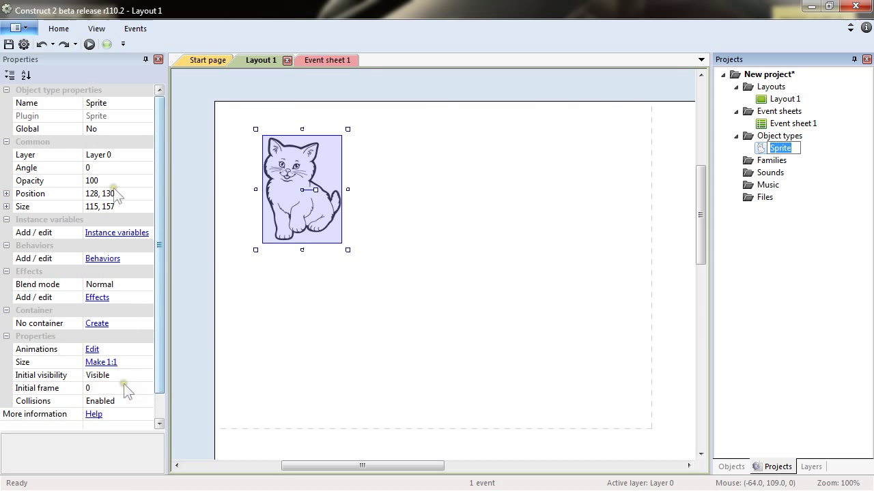
left_click(302, 204)
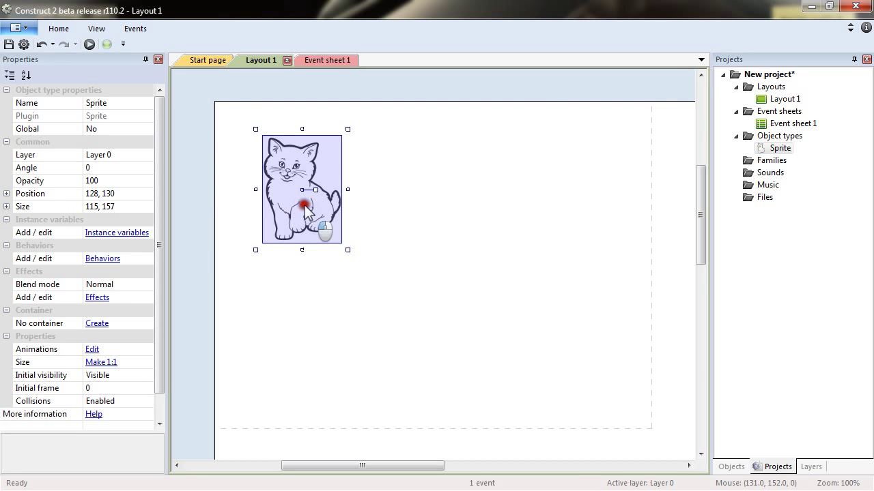
left_click(497, 179)
left_click(269, 180)
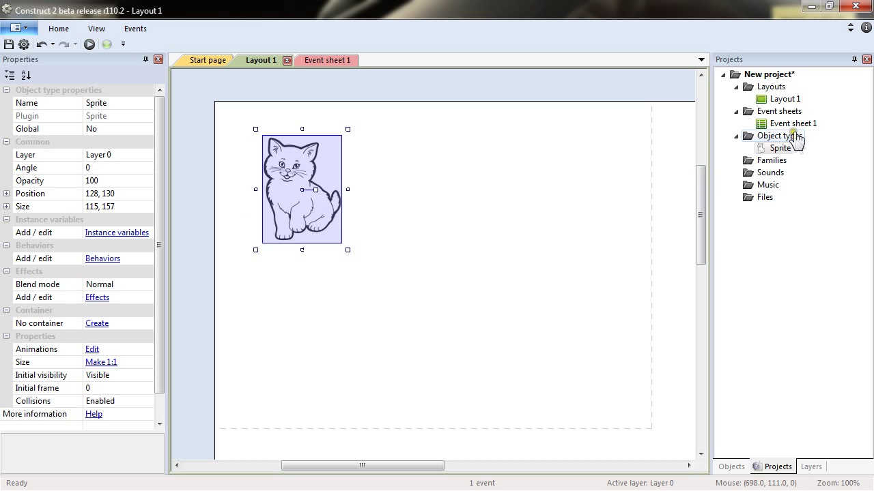
- Ctrl-drag the kitten twice to add two copies in a row, then select Sprite under Object types
left_click_drag(780, 148, 577, 166)
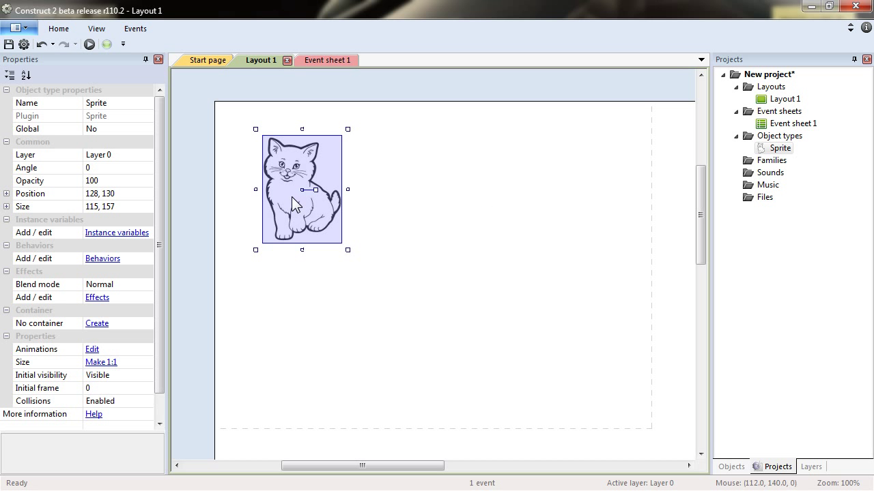
mouse_move(292, 197)
left_mouse_down("ctrl")
mouse_move(285, 202)
mouse_move(507, 202)
left_mouse_up("ctrl")
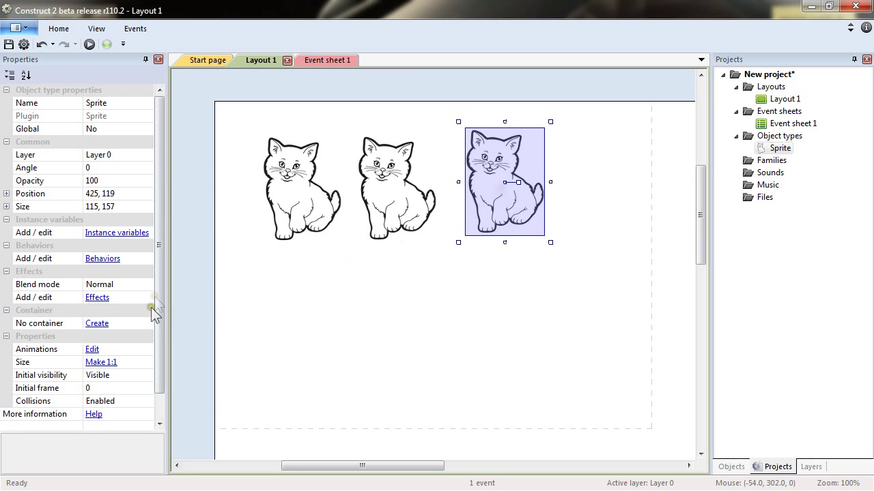
left_click(484, 189)
left_click(524, 185)
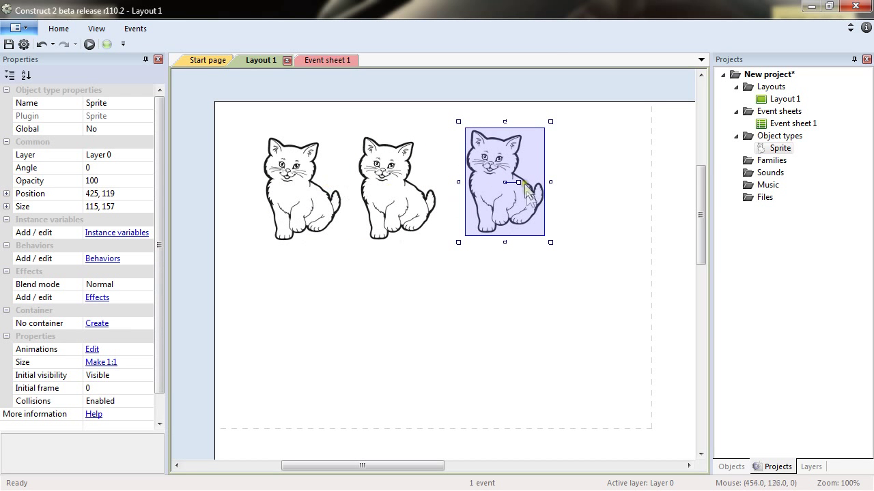
left_click(783, 137)
left_click(779, 149)
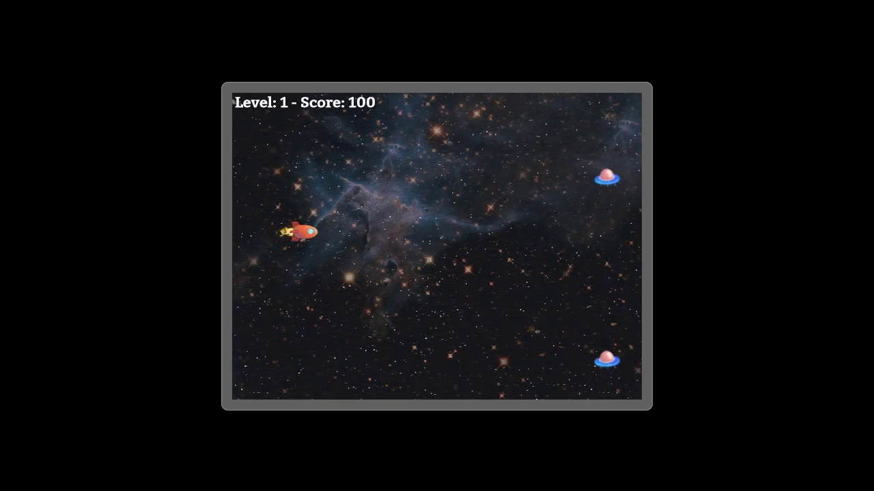
- Start the game and play Level 1, restarting after the ship explodes
key("space")
key("Left")
key("Up")
key("space")
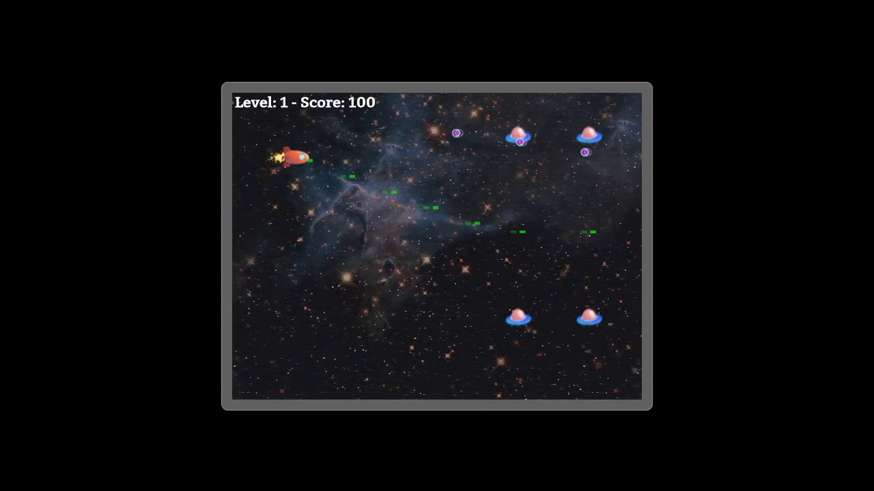
key("Down")
key("space")
key("Up")
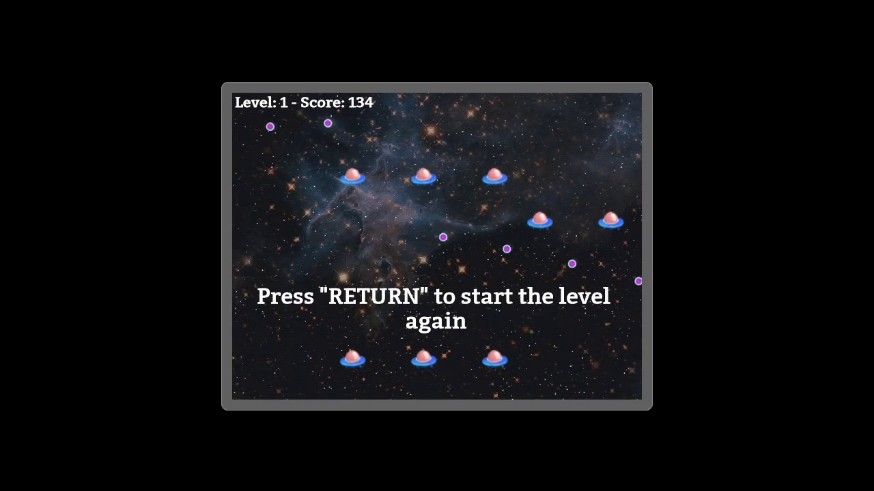
key("Return")
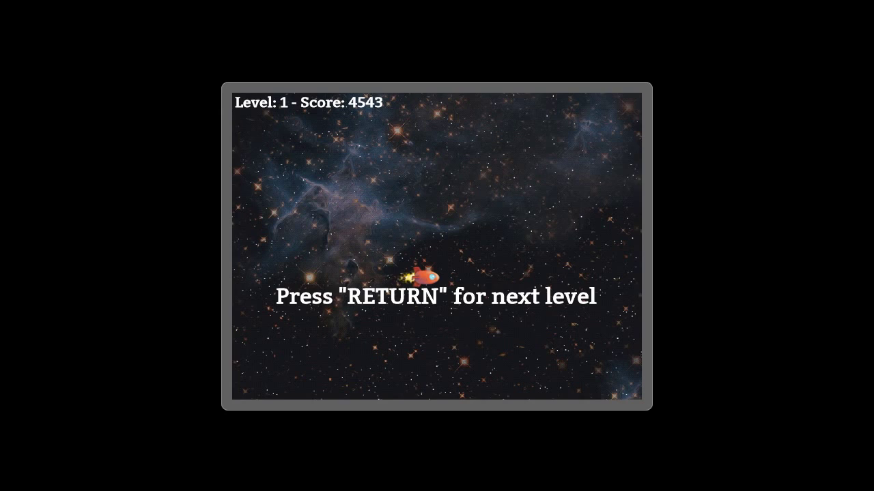
- Advance to Level 2 and play it, firing spread shots and dodging enemies
key("Return")
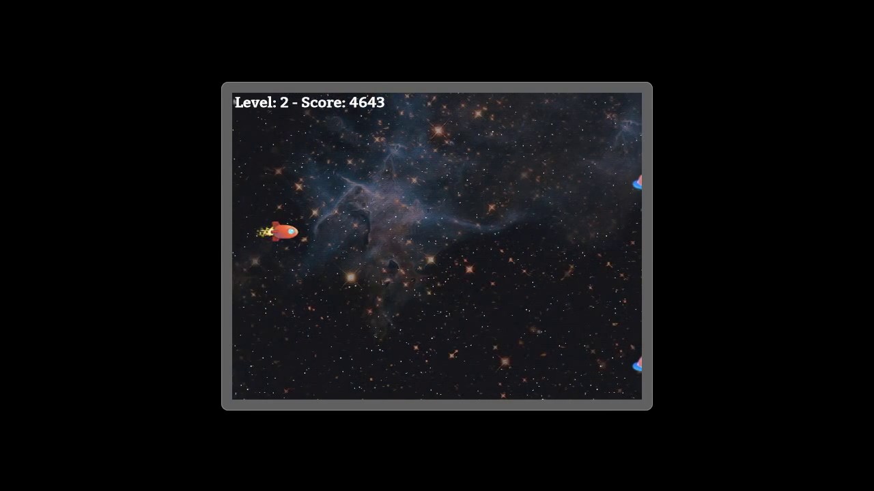
key("space")
key("Right")
key("Left")
key("Down")
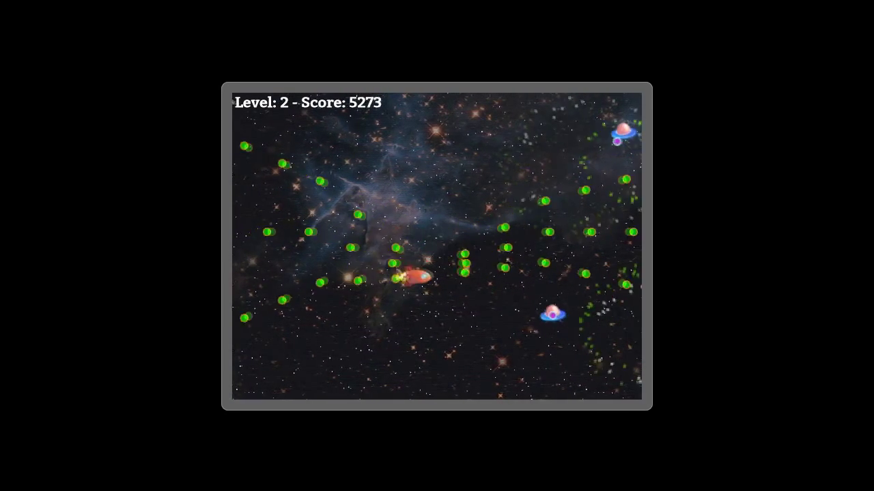
key("Up")
key("Up")
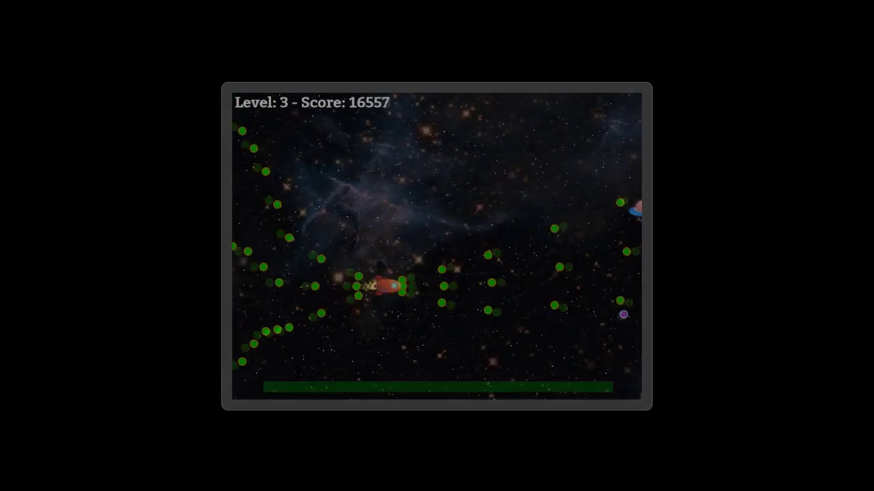
- Attack the Level 3 ringed-planet boss from the left, climbing and dipping while firing
key("Up")
key("Up")
key("Left")
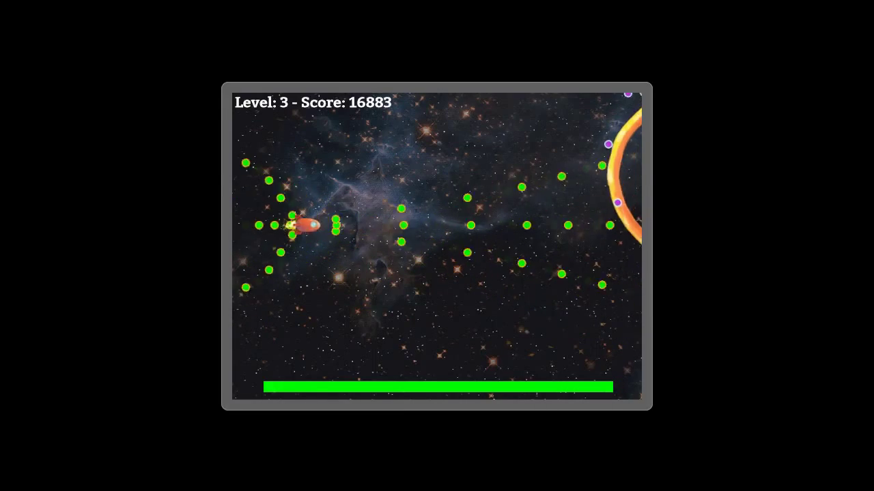
key("Up")
key("Left")
key("Up")
key("Down")
key("Right")
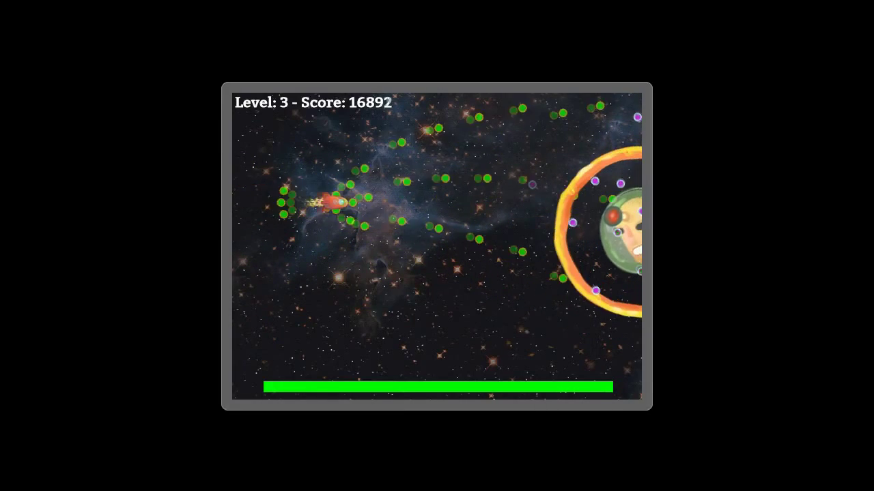
key("Left")
key("Up")
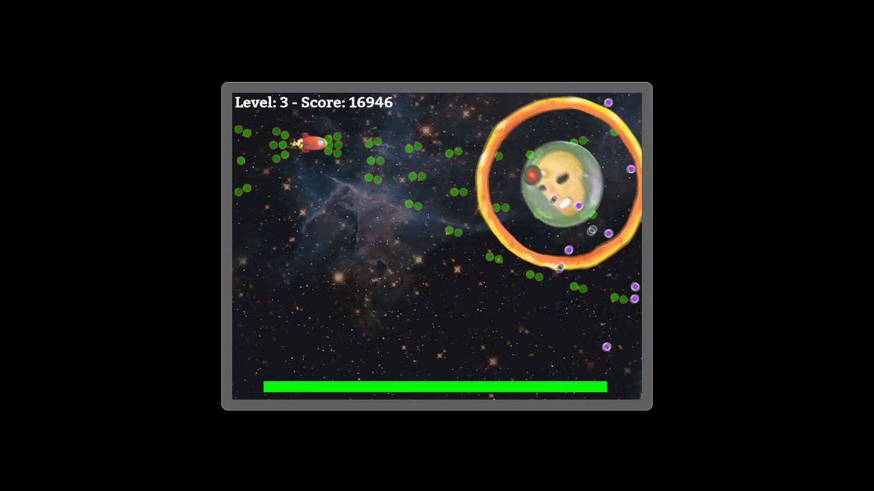
key("Left")
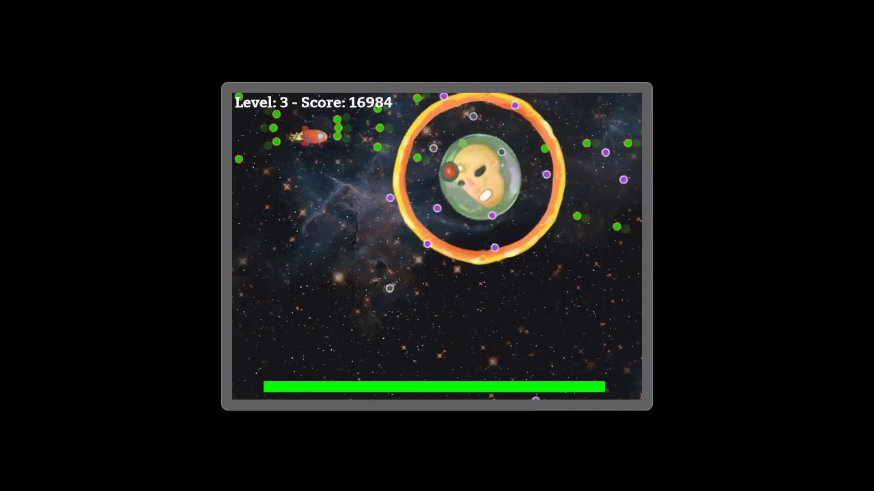
key("Down")
key("Down")
key("Up")
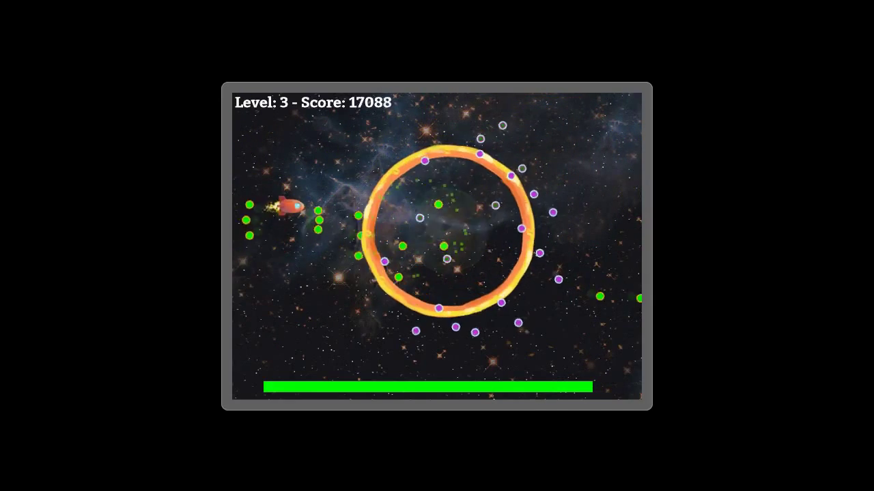
- Keep dodging the boss's shots up and down while firing until the ship is destroyed
key("Down")
key("Up")
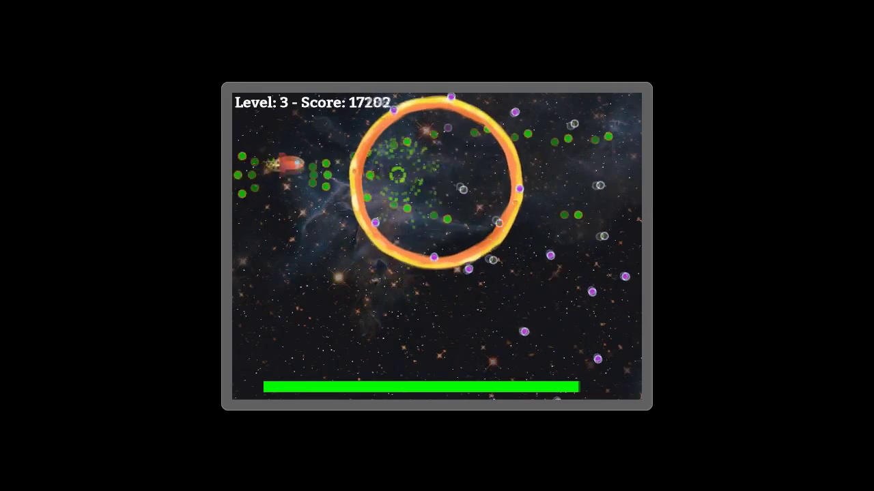
key("Left")
key("Down")
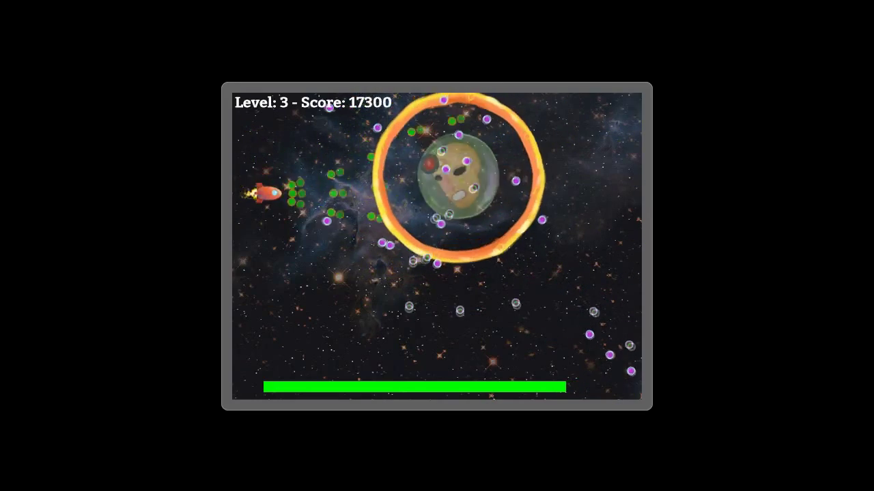
key("Down")
key("Right")
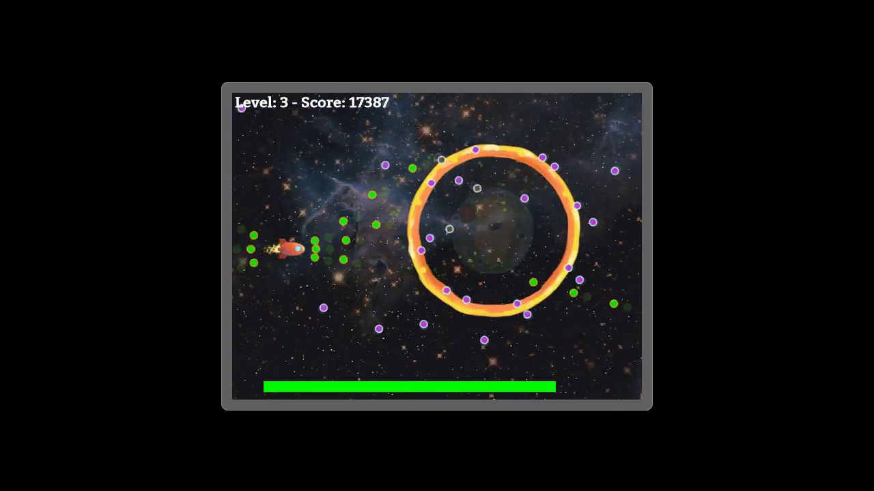
key("Up")
key("Up")
key("Up")
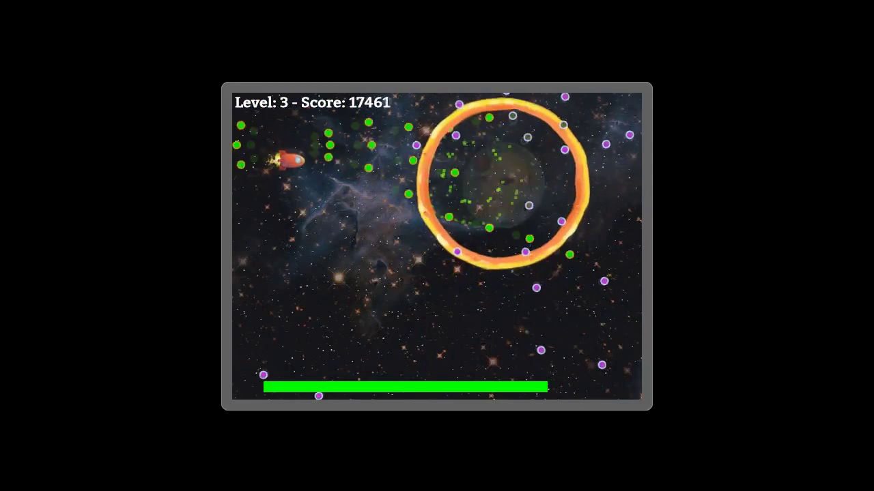
key("Right")
key("Up")
key("Down")
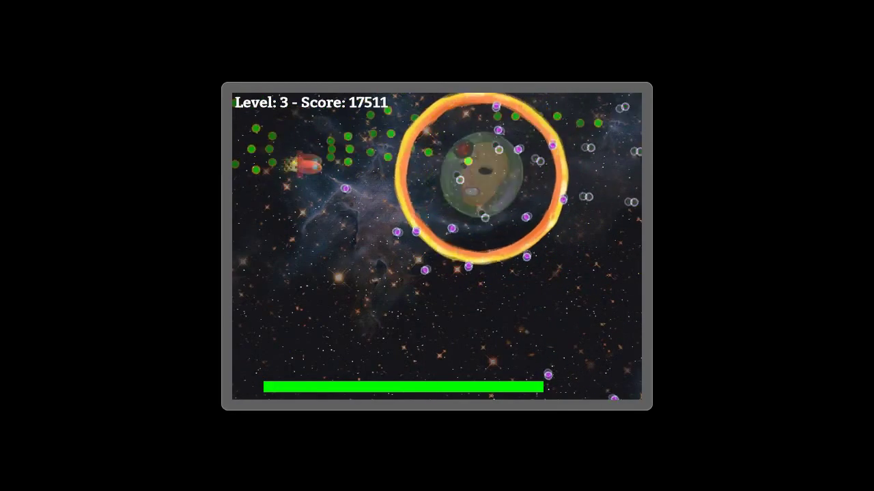
key("Up")
key("Down")
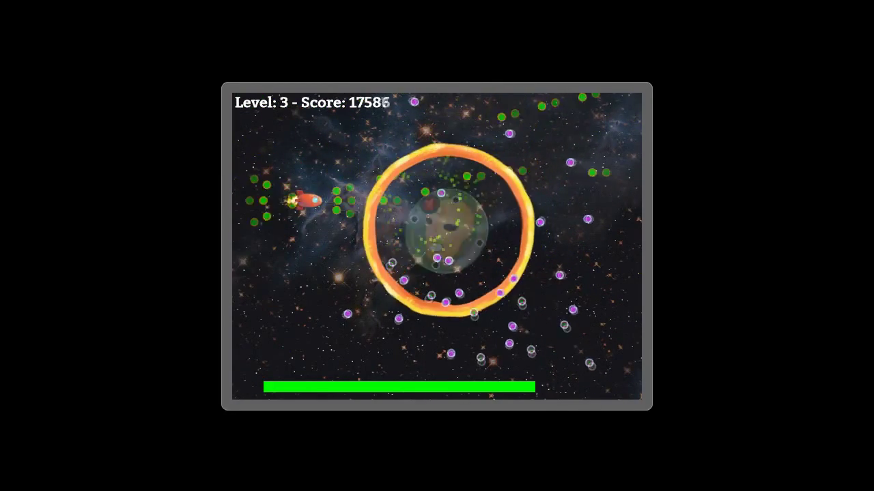
key("Up")
key("Left")
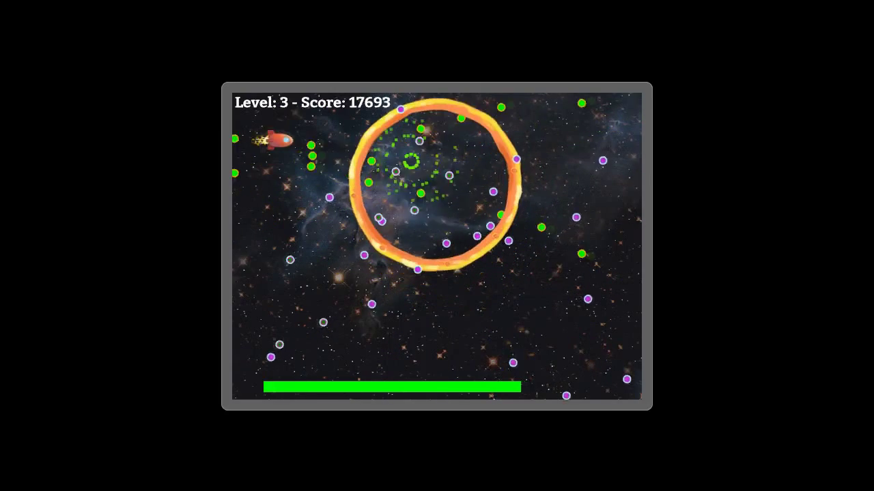
key("Down")
key("Down")
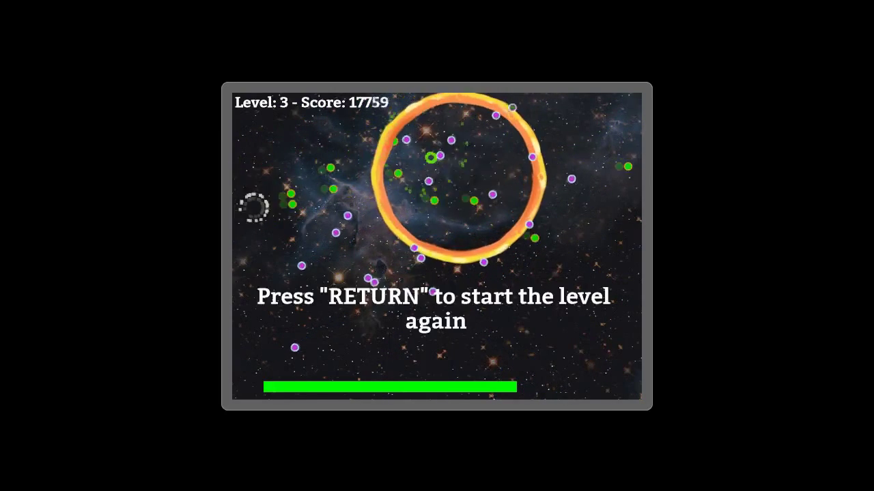
- Restart Level 3 and weave around the screen while firing
key("Return")
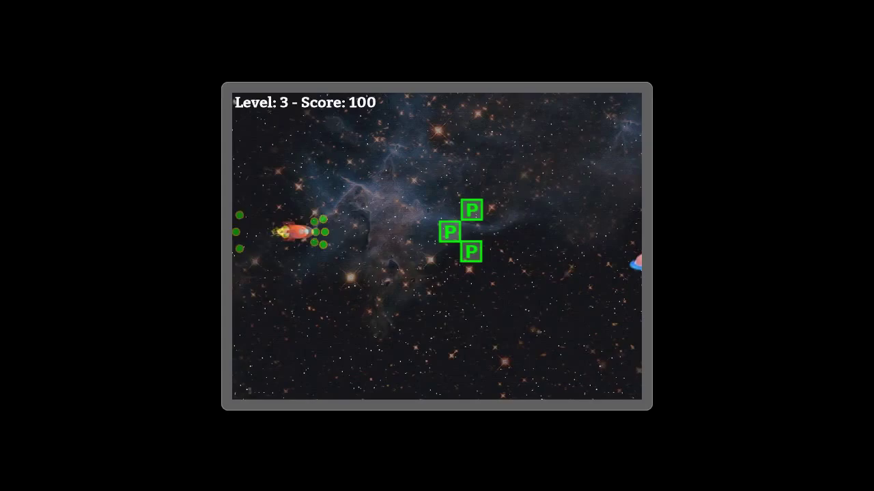
key("Right")
key("Up")
key("Down")
key("Left")
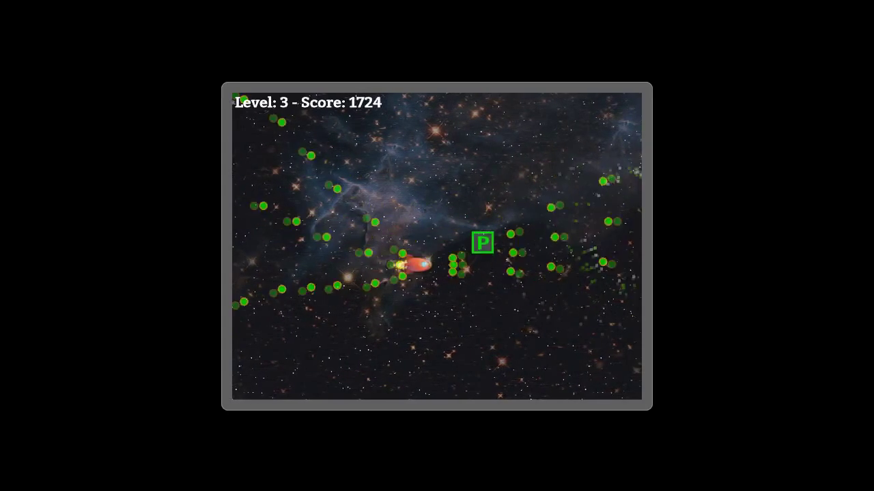
key("Right")
key("Up")
key("Left")
key("Down")
key("Right")
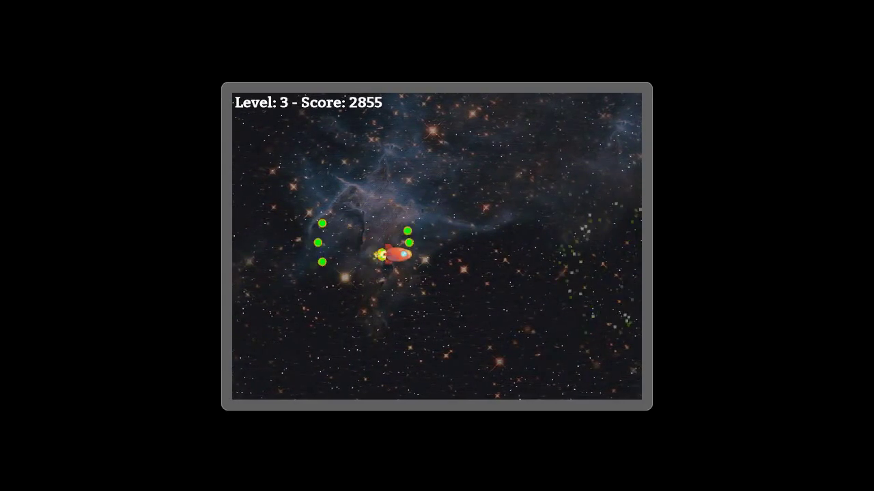